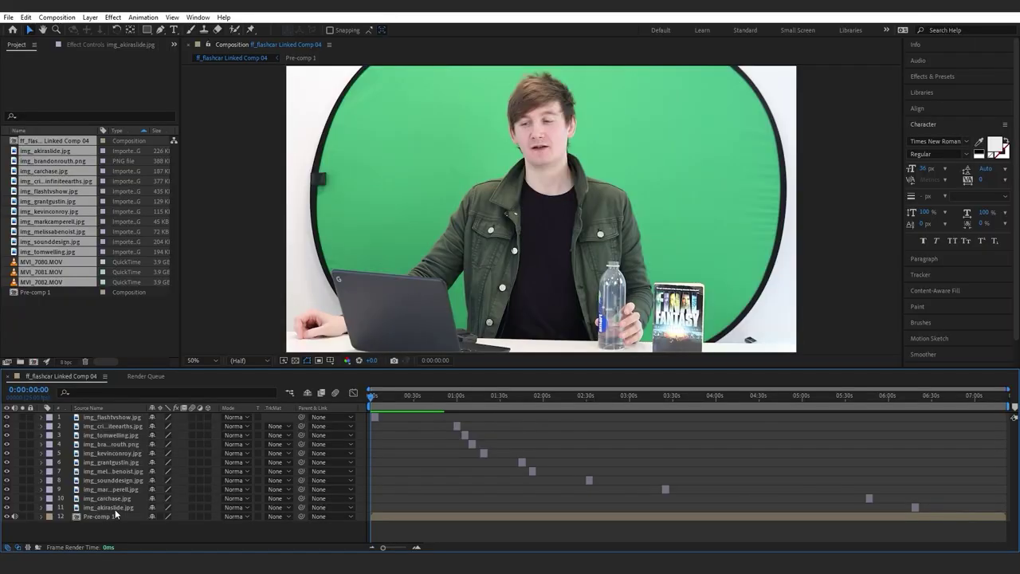
# Select all eleven image layers, then cut and paste them to reverse their stacking order.
pyautogui.click(115, 504)
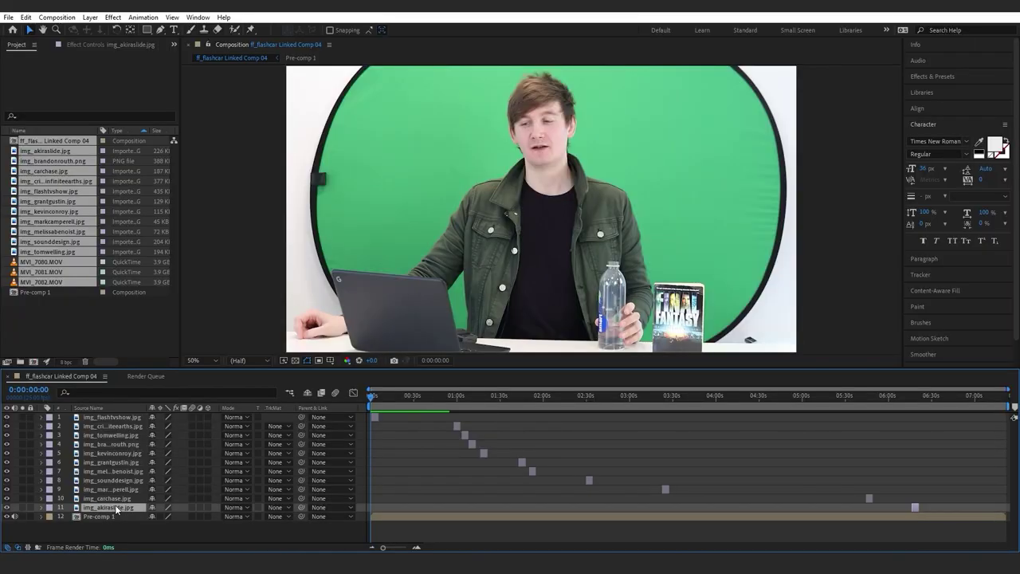
pyautogui.keyDown('shift'); pyautogui.click(116, 416); pyautogui.keyUp('shift')
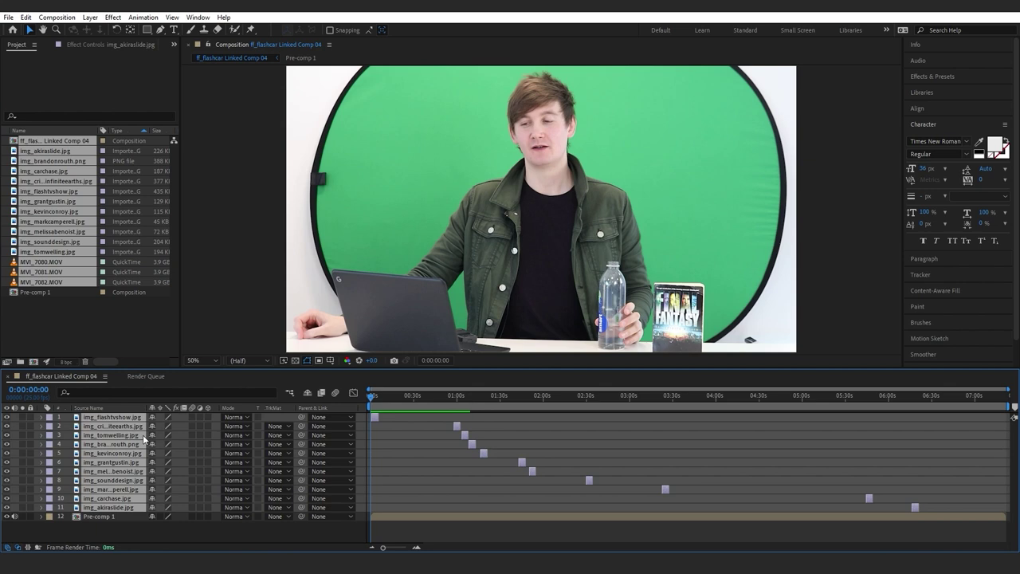
pyautogui.hotkey('ctrl', 'x')
pyautogui.hotkey('ctrl', 'v')
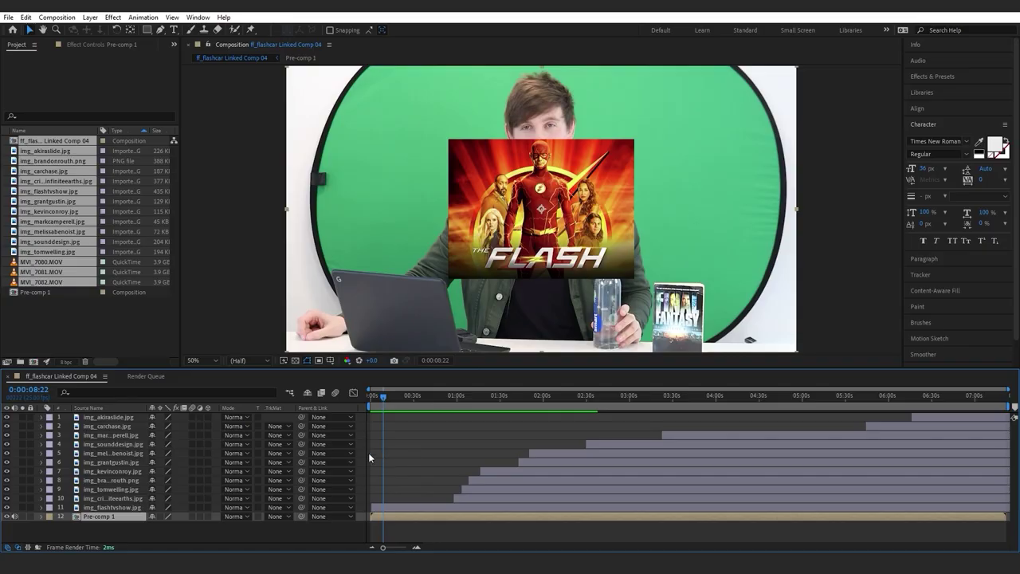
# Duplicate Pre-comp 1, shrink backgroundtext_1.png to fit the frame, and toggle the top presenter's visibility.
pyautogui.hotkey('ctrl', 'd')
pyautogui.hotkey('ctrl', 'd')
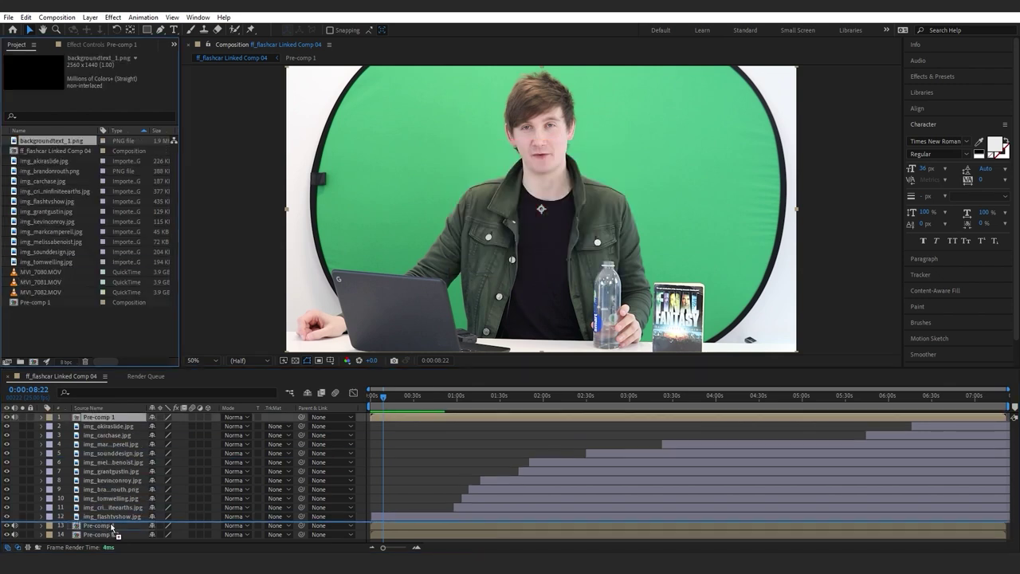
pyautogui.press(',')
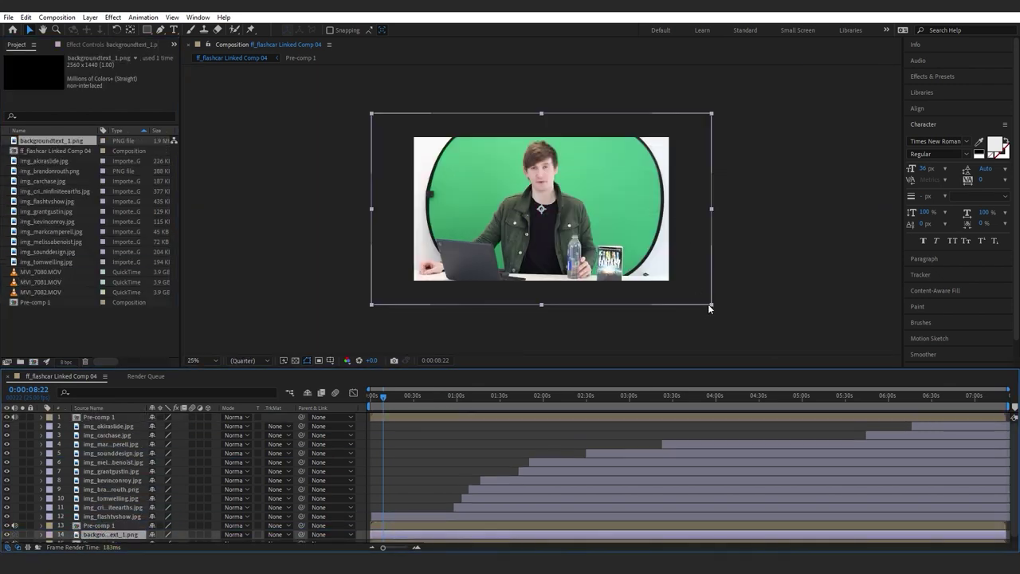
pyautogui.moveTo(711, 304); pyautogui.dragTo(668, 283)
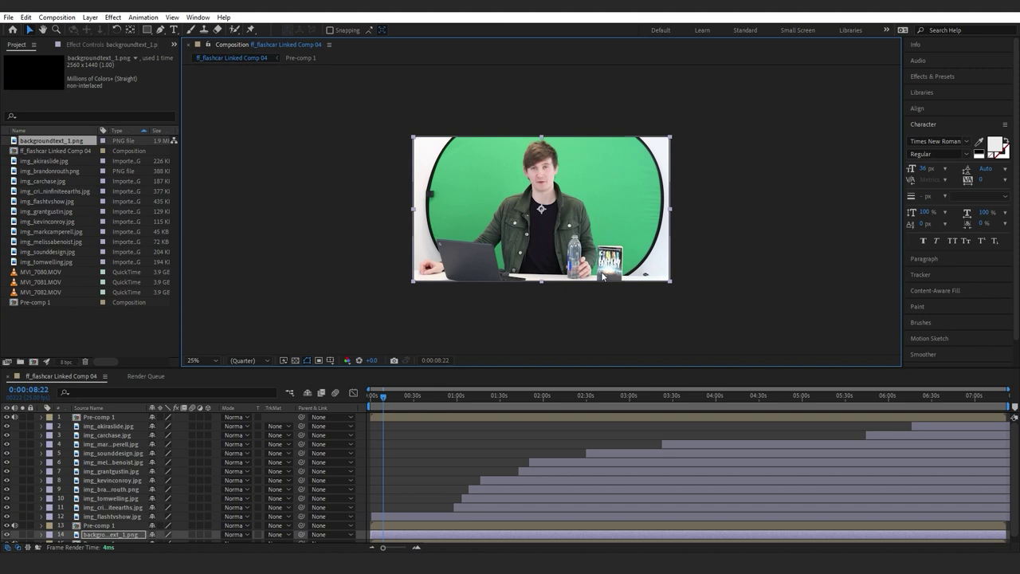
pyautogui.press('.')
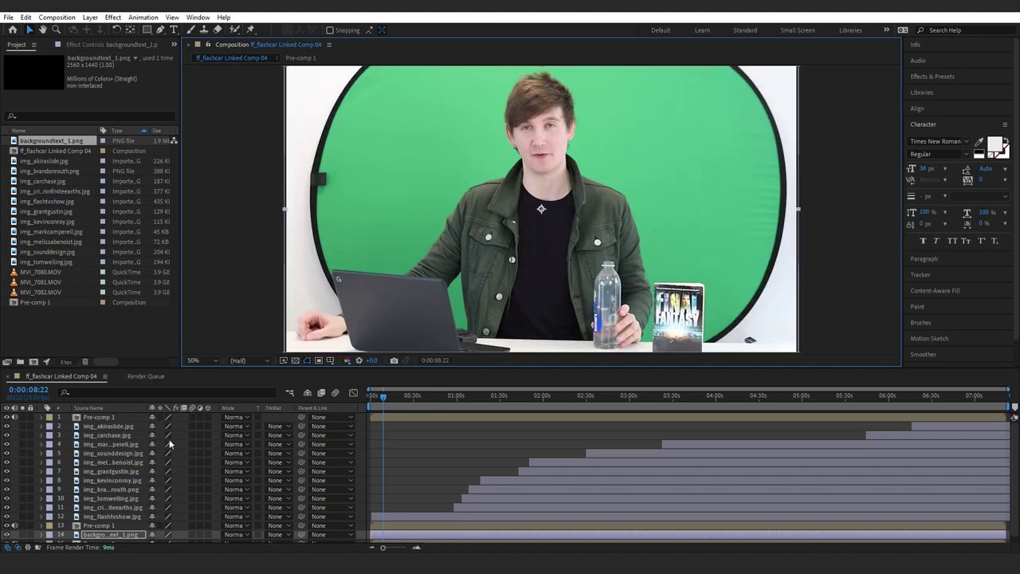
pyautogui.click(6, 417)
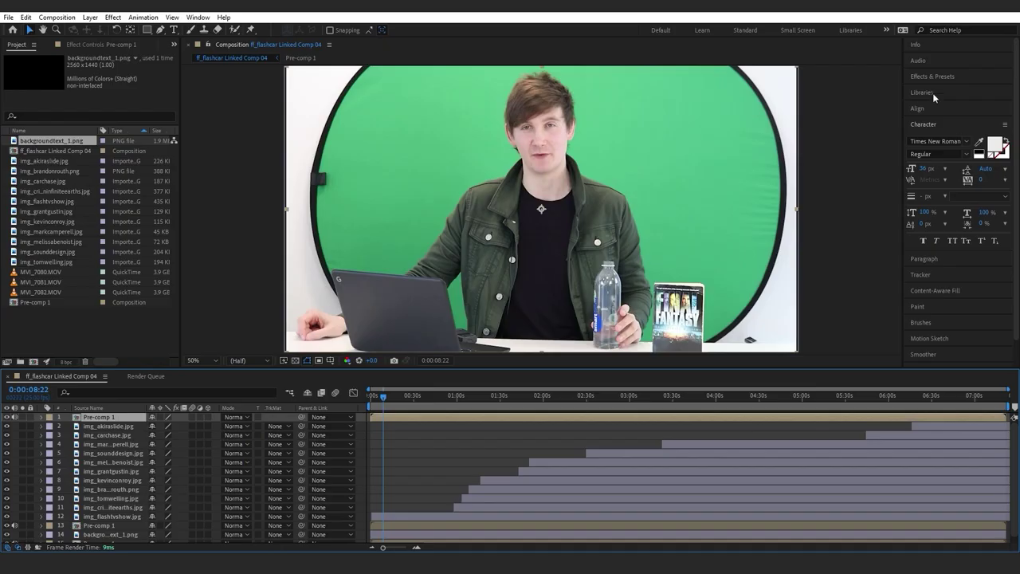
# Apply Keylight (1.2) from Effects & Presets to the top Pre-comp 1 layer.
pyautogui.click(945, 78)
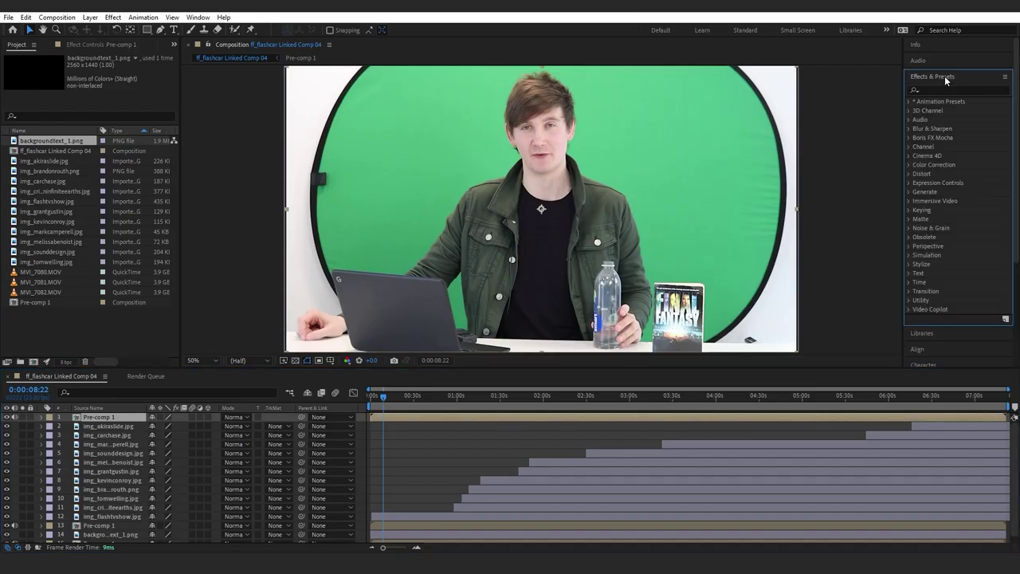
pyautogui.click(910, 102)
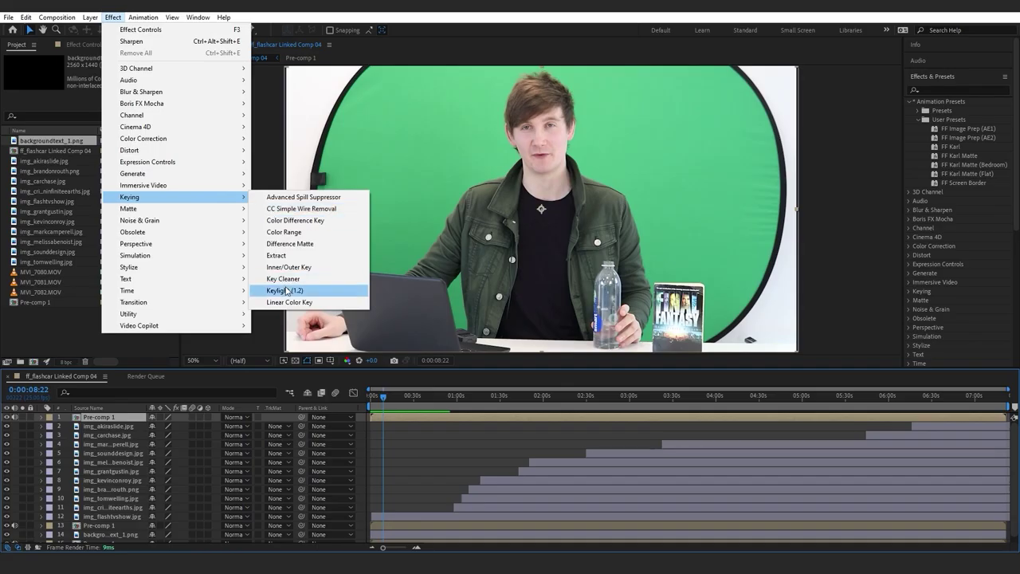
pyautogui.press('Escape')
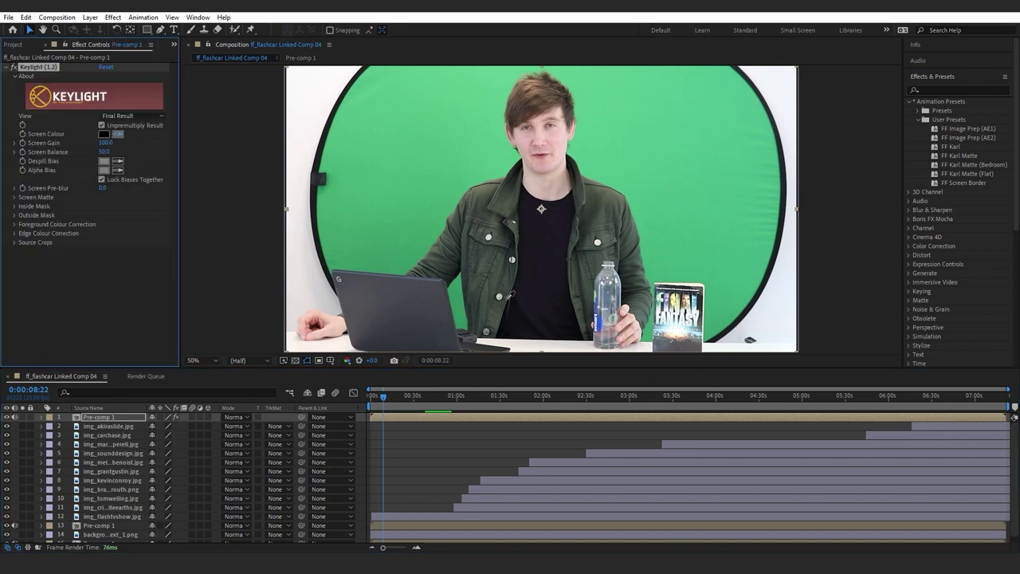
# Sample the green screen as Keylight's Screen Colour and adjust Clip Black, comparing with the unkeyed footage.
pyautogui.click(464, 291)
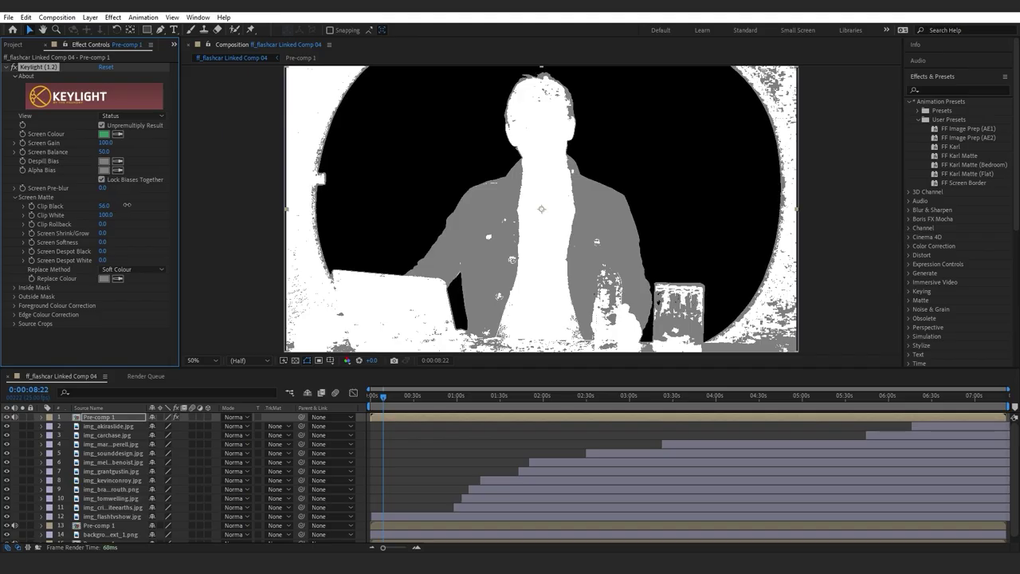
pyautogui.moveTo(126, 205); pyautogui.dragTo(143, 206)
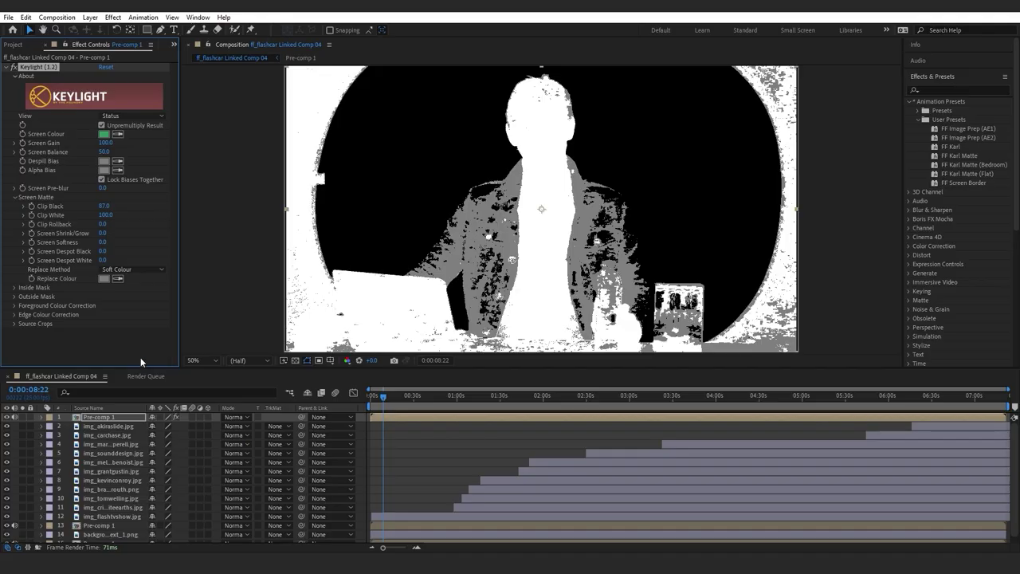
pyautogui.click(13, 68)
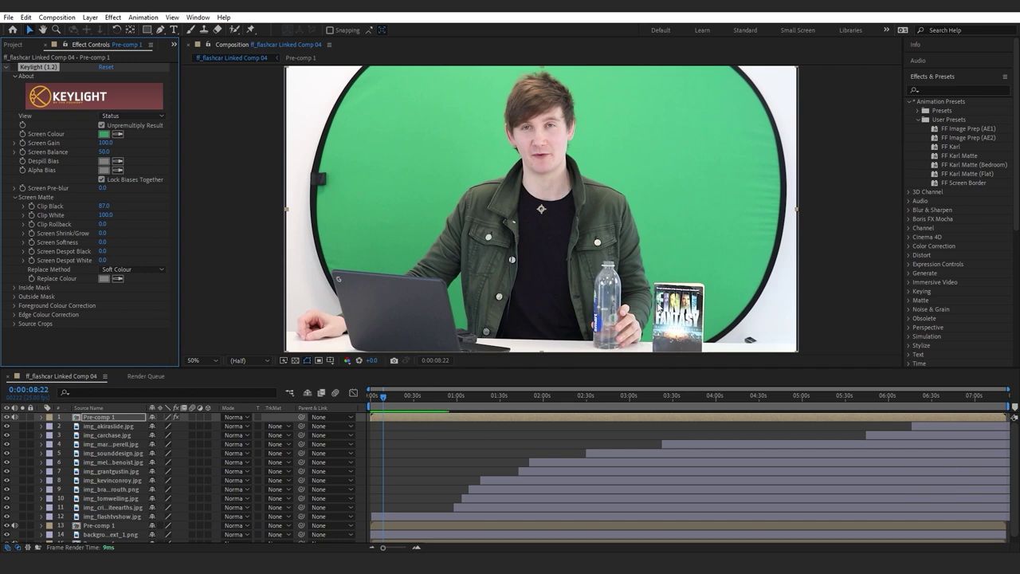
pyautogui.click(13, 69)
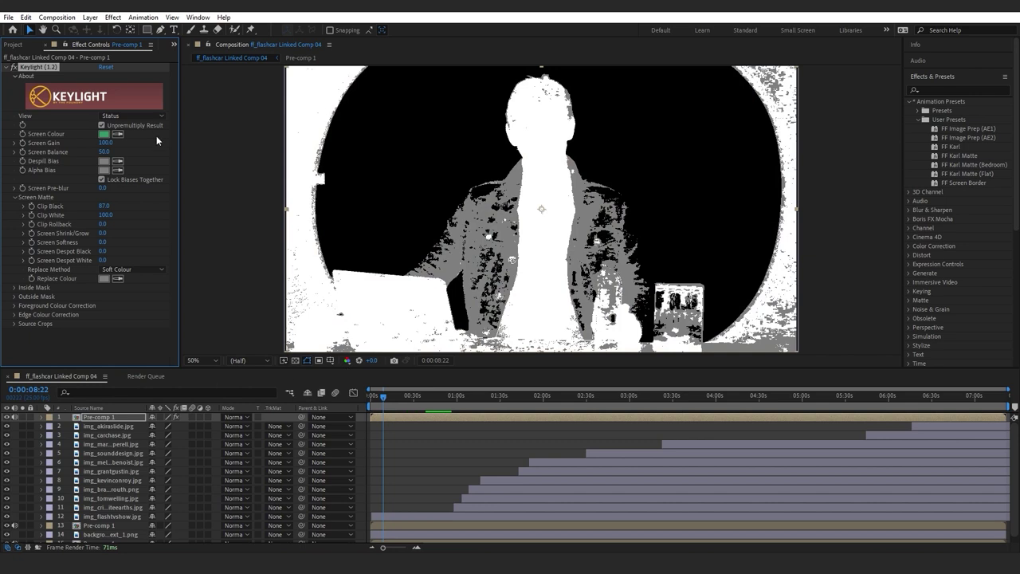
pyautogui.moveTo(106, 210); pyautogui.dragTo(79, 215)
# Set Screen Softness to 0.2 and Screen Shrink/Grow to -1.5.
pyautogui.click(104, 242)
pyautogui.write('0.2')
pyautogui.press('Return')
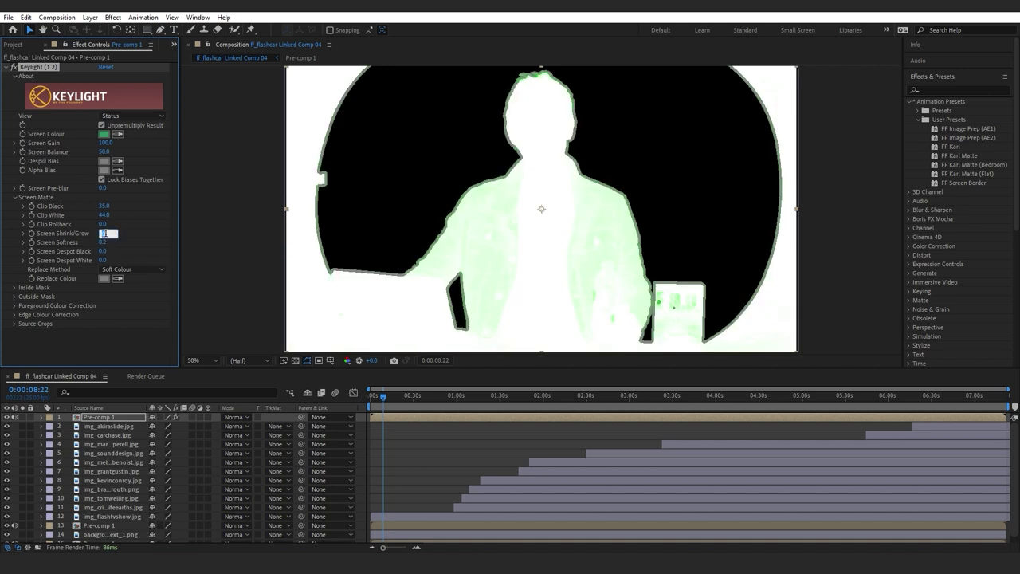
pyautogui.press('Return')
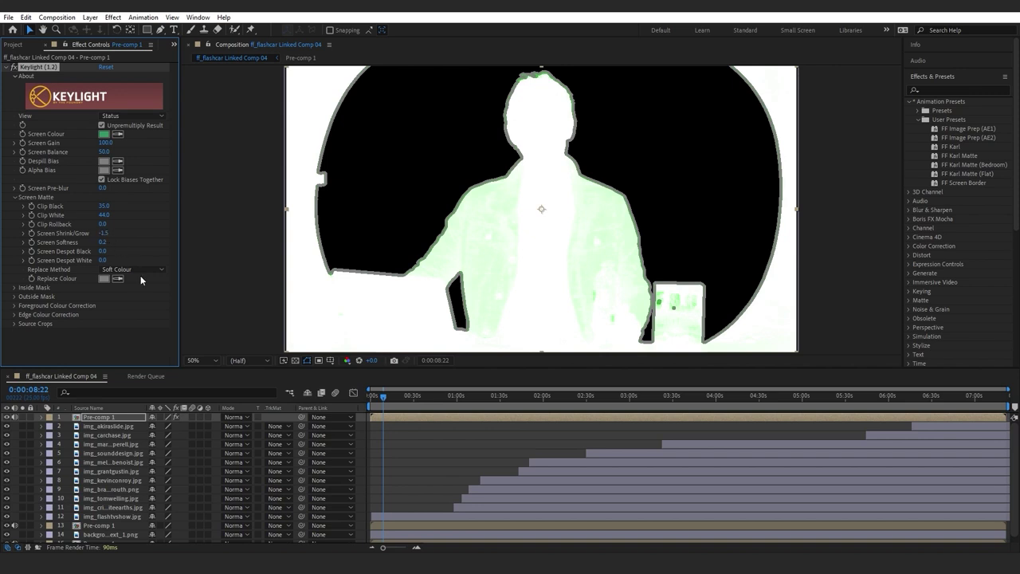
pyautogui.click(132, 115)
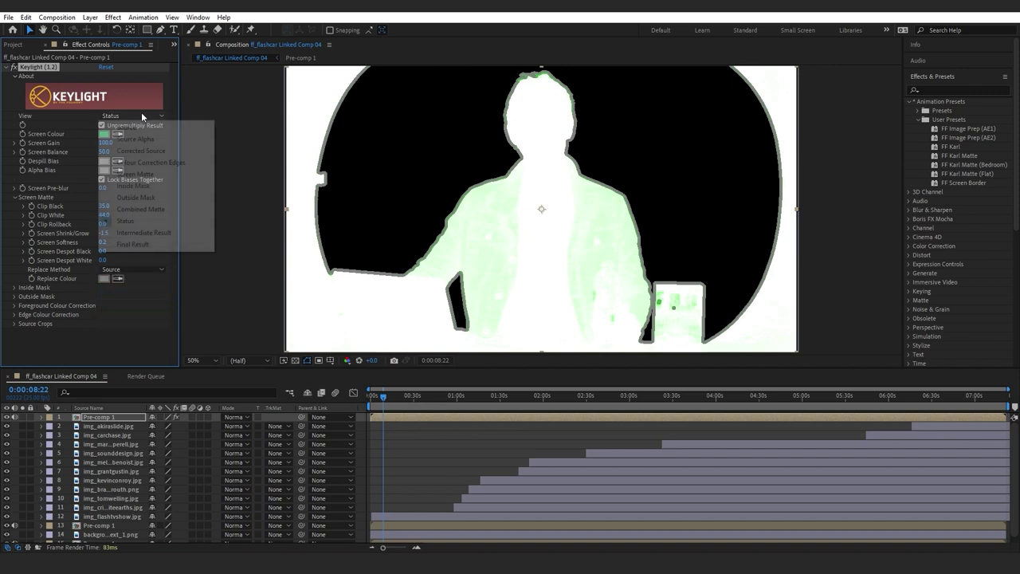
# Switch Keylight's View to Final Result and zoom the viewer to 200% to check edges.
pyautogui.click(127, 244)
pyautogui.scroll(4, 619, 163)
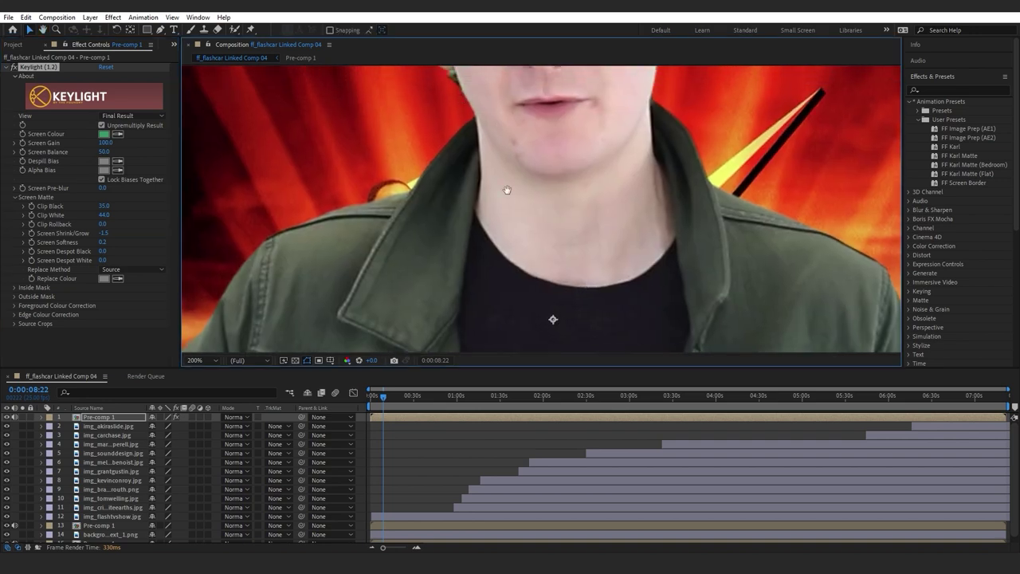
pyautogui.scroll(2, 505, 189)
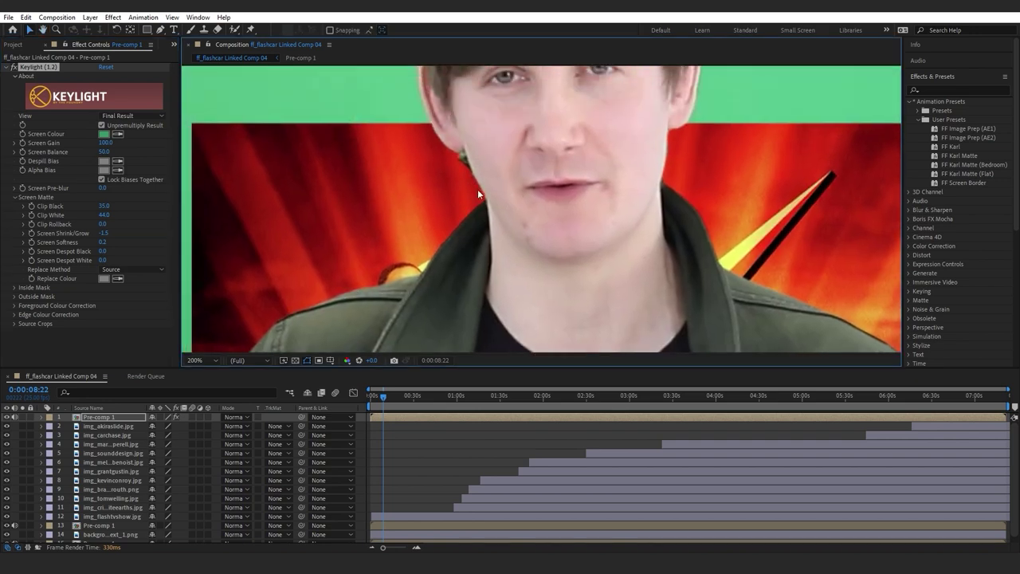
pyautogui.scroll(3, 470, 164)
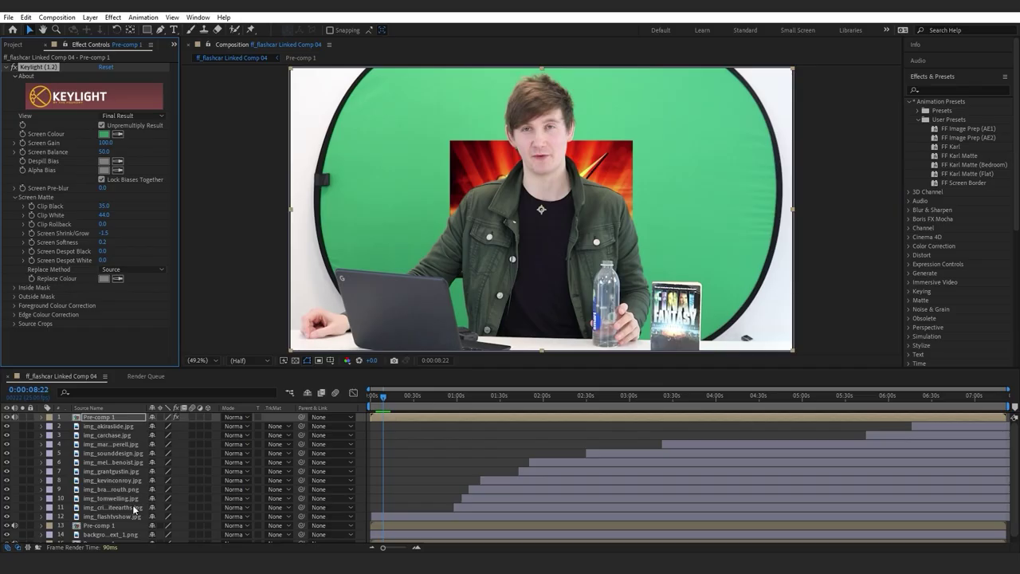
# Paste the same Keylight settings onto the lower Pre-comp 1 copy.
pyautogui.click(119, 519)
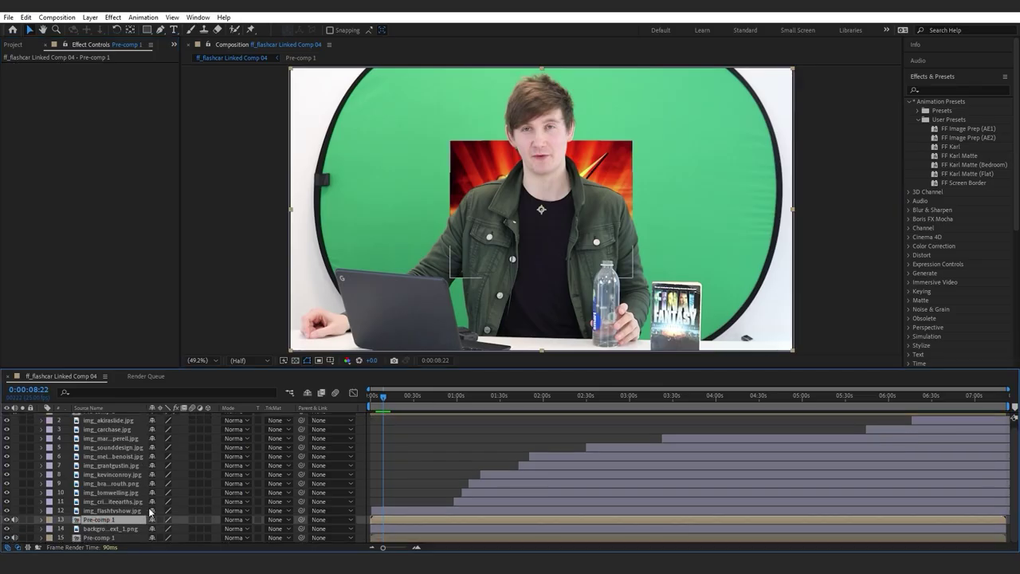
pyautogui.hotkey('ctrl', 'v')
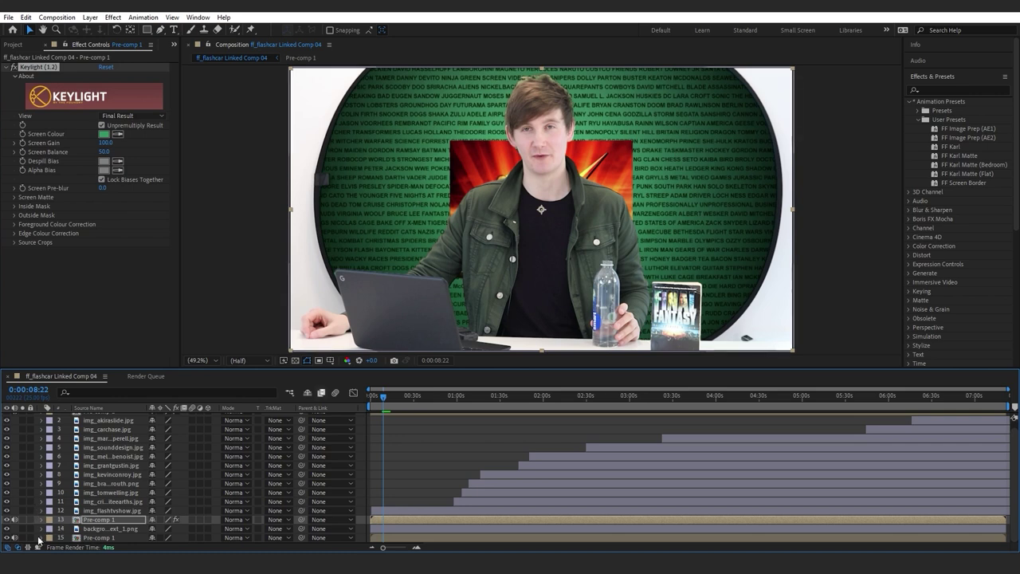
pyautogui.press('F2')
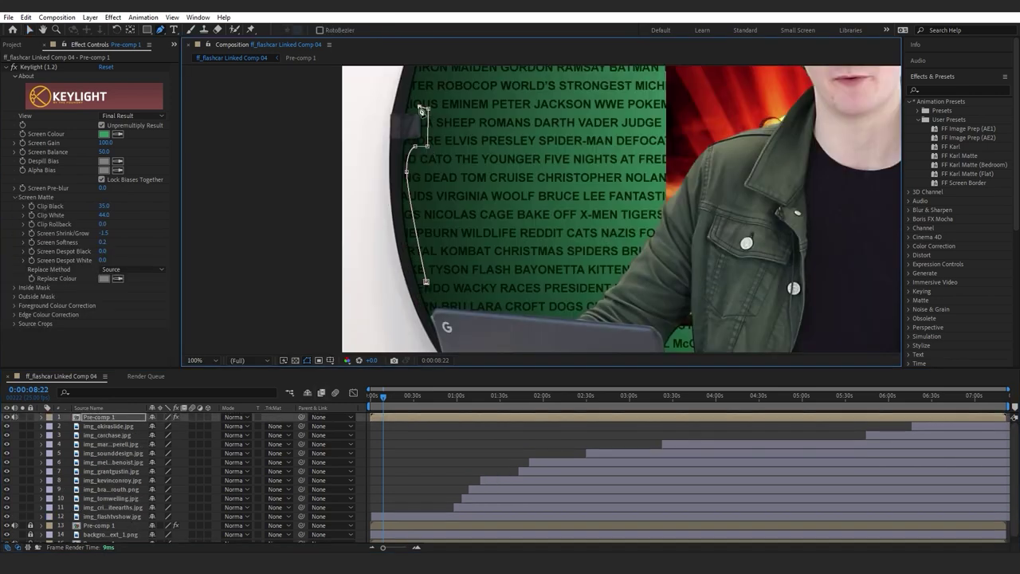
# Extend the presenter's Pen mask with points along the circle's left edge.
pyautogui.moveTo(510, 96); pyautogui.dragTo(470, 235)
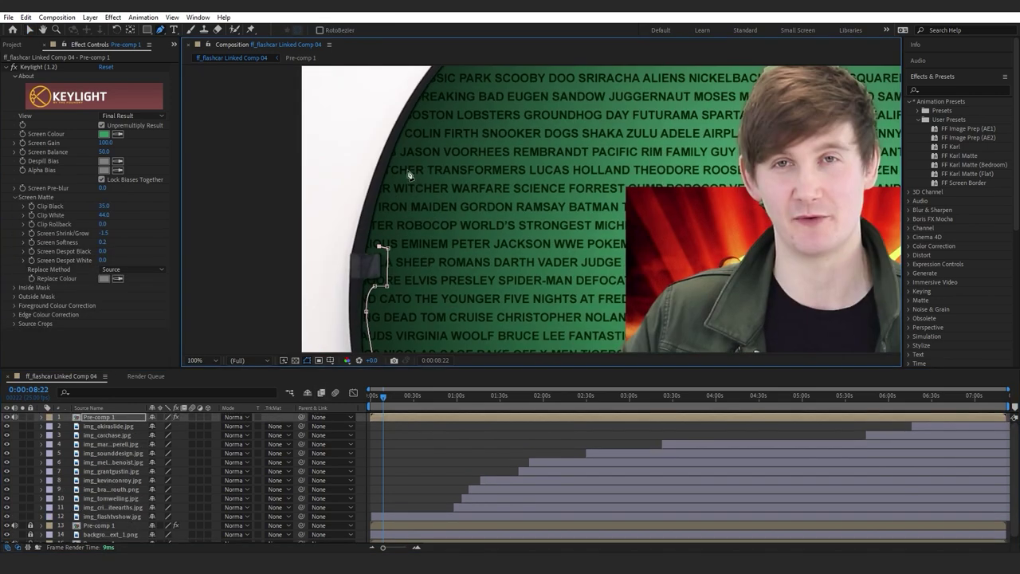
pyautogui.moveTo(409, 132); pyautogui.dragTo(345, 199)
pyautogui.click(415, 114)
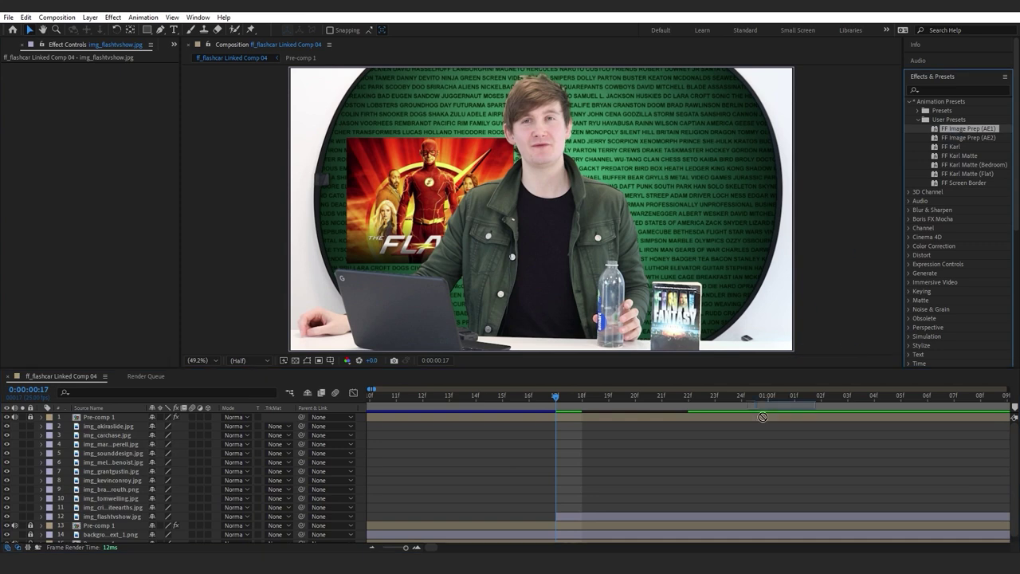
# Apply FF Image Prep (AE1) to img_flashtvshow and push its start Position X off-screen right.
pyautogui.moveTo(763, 416); pyautogui.dragTo(600, 516)
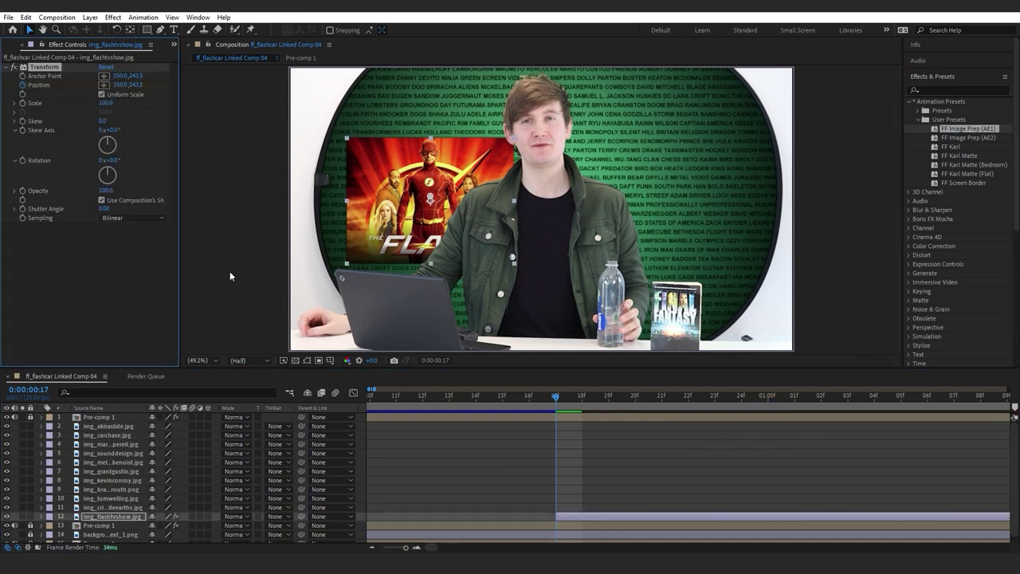
pyautogui.moveTo(117, 85); pyautogui.dragTo(239, 85)
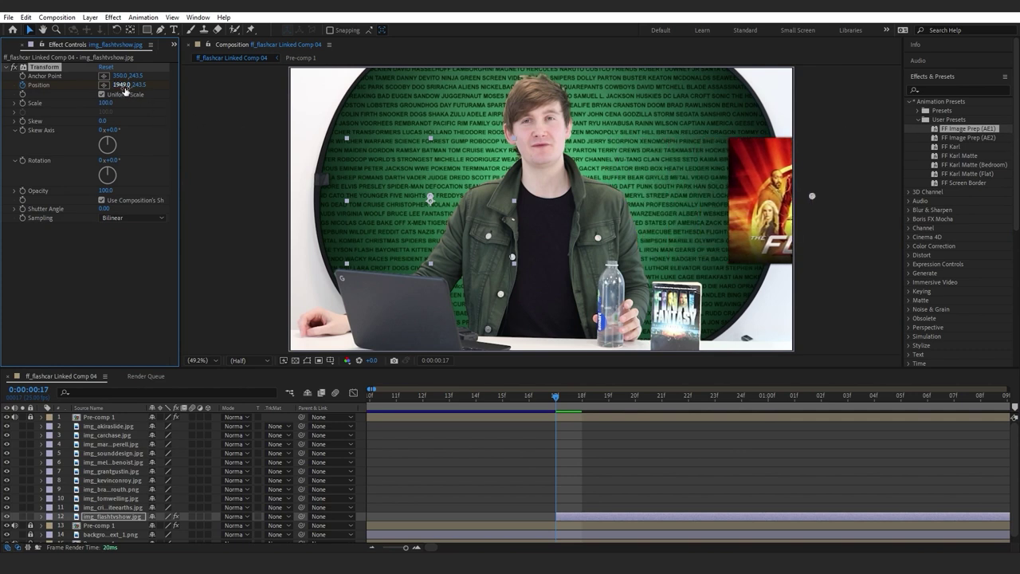
pyautogui.moveTo(124, 91); pyautogui.dragTo(276, 97)
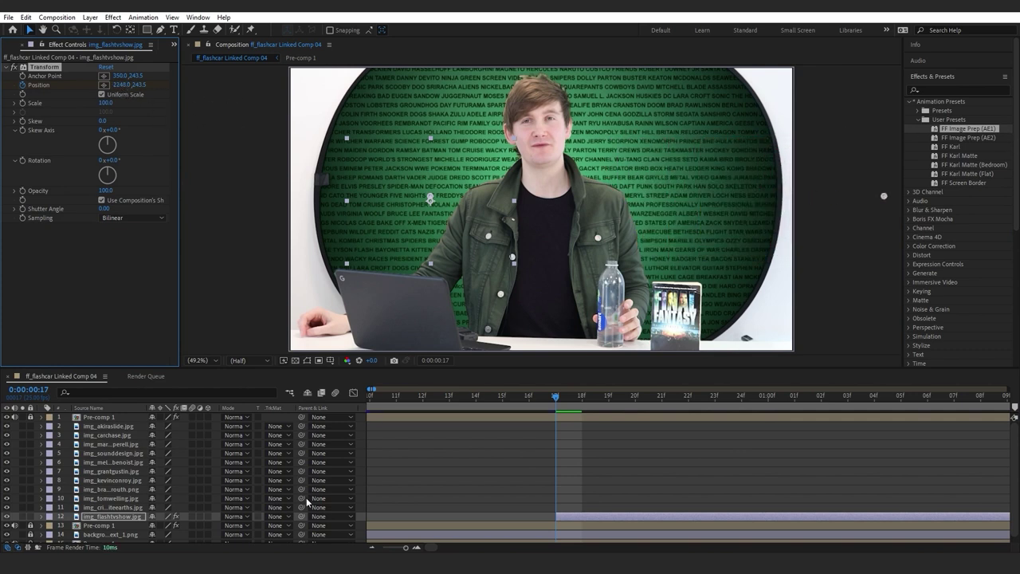
# Enable motion blur on The Flash image and step through frames to preview the slide-in.
pyautogui.click(192, 516)
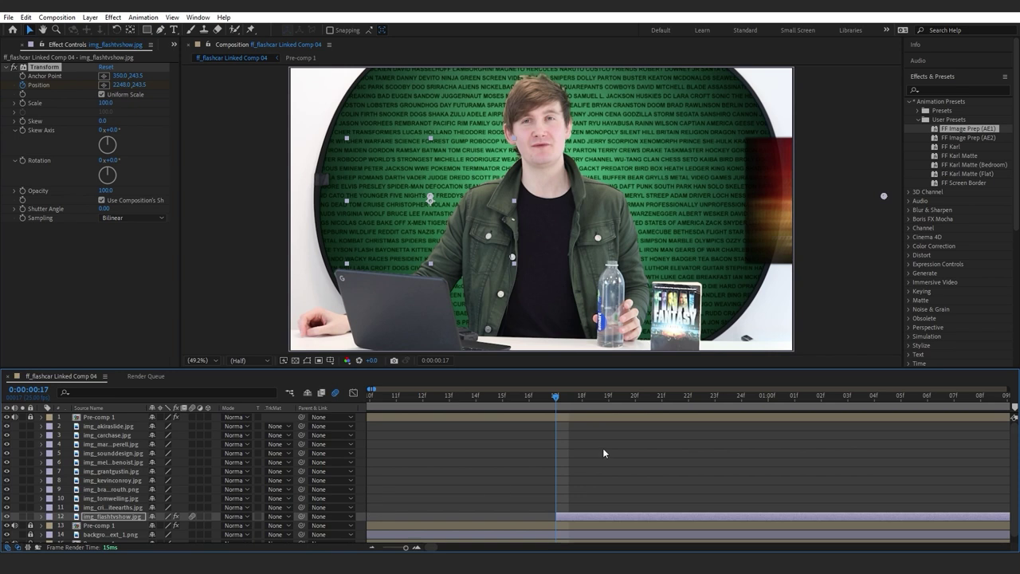
pyautogui.press('pageup')
pyautogui.press('pagedown')
pyautogui.press('pagedown')
pyautogui.press('pagedown')
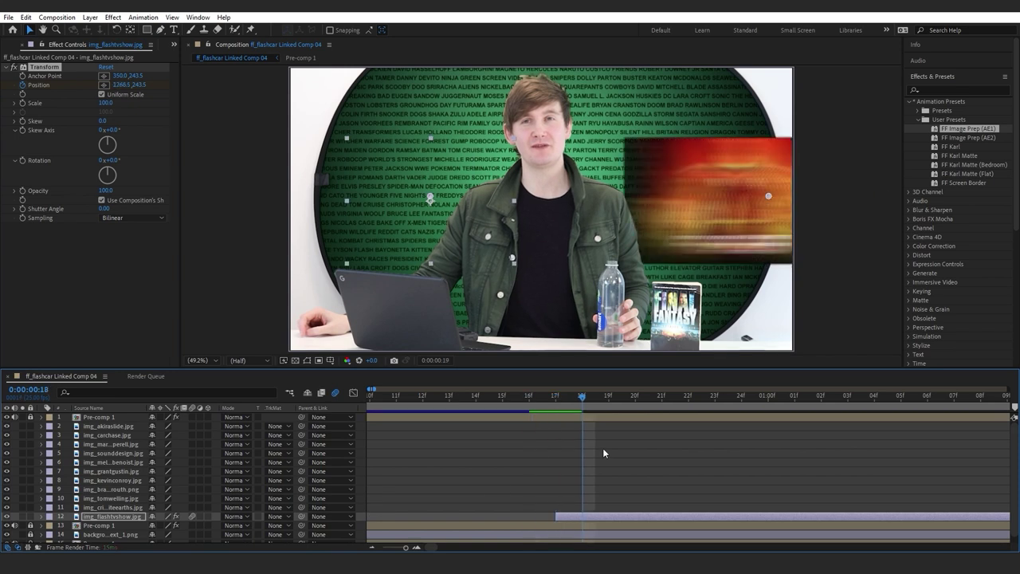
pyautogui.press('pagedown')
pyautogui.press('pagedown')
pyautogui.press('pagedown')
pyautogui.press('pagedown')
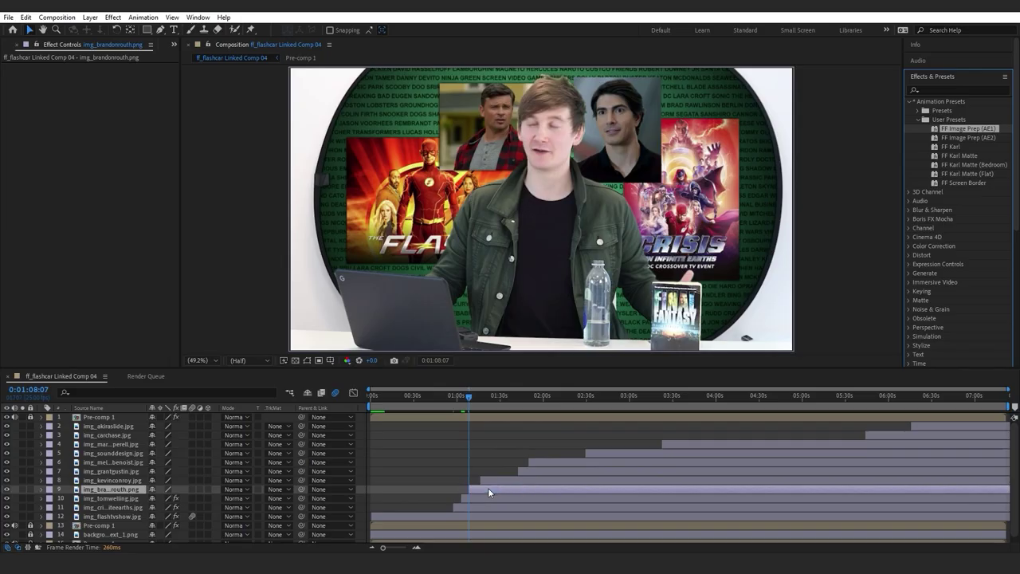
# Start layer 9 off the left edge, and apply FF Image Prep (AE1) to layer 8 starting off-right.
pyautogui.click(170, 152)
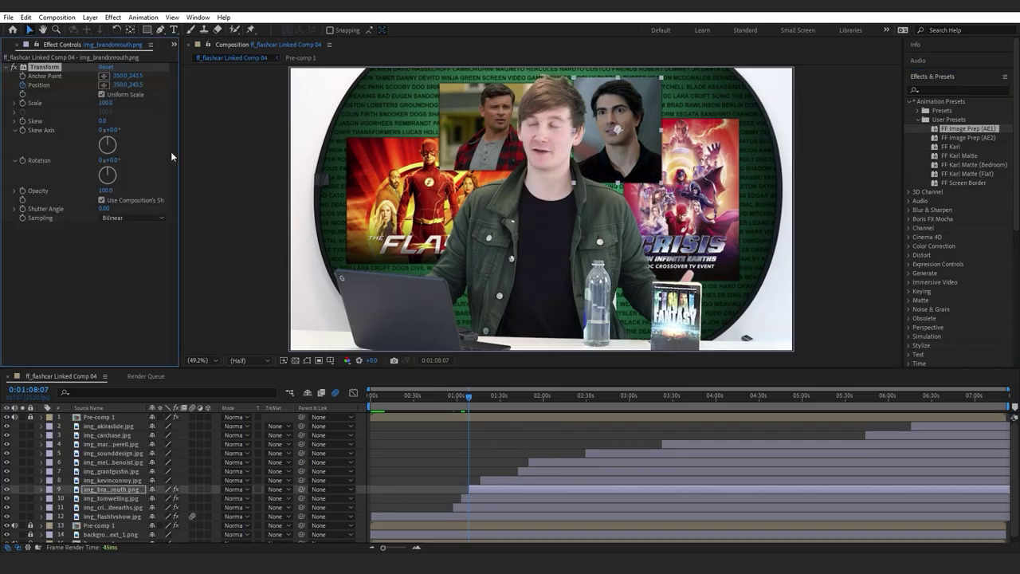
pyautogui.moveTo(120, 85); pyautogui.dragTo(32, 85)
pyautogui.hotkey('ctrl', 'Up')
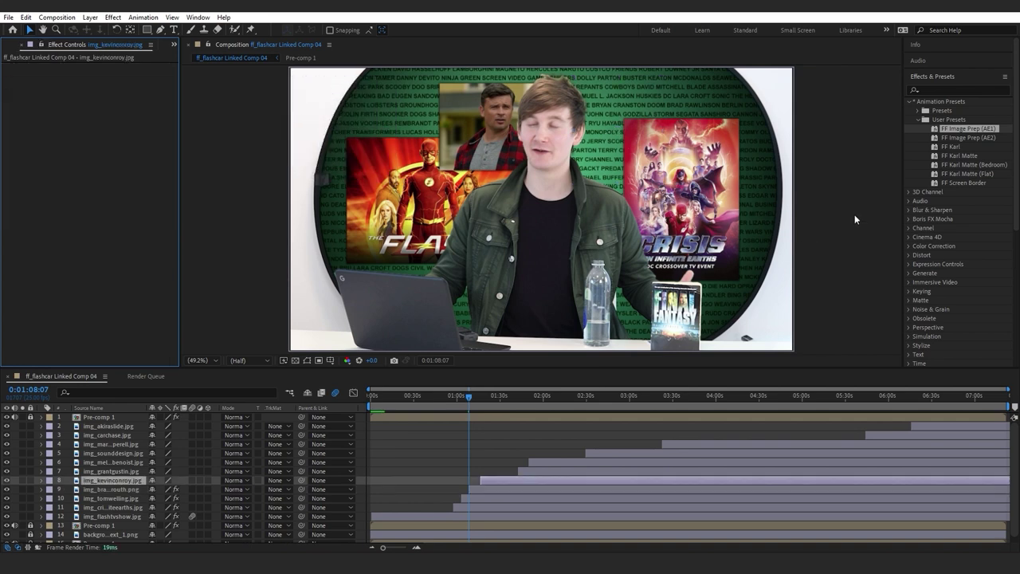
pyautogui.press('i')
pyautogui.moveTo(961, 129); pyautogui.dragTo(501, 480)
pyautogui.moveTo(118, 85); pyautogui.dragTo(159, 85)
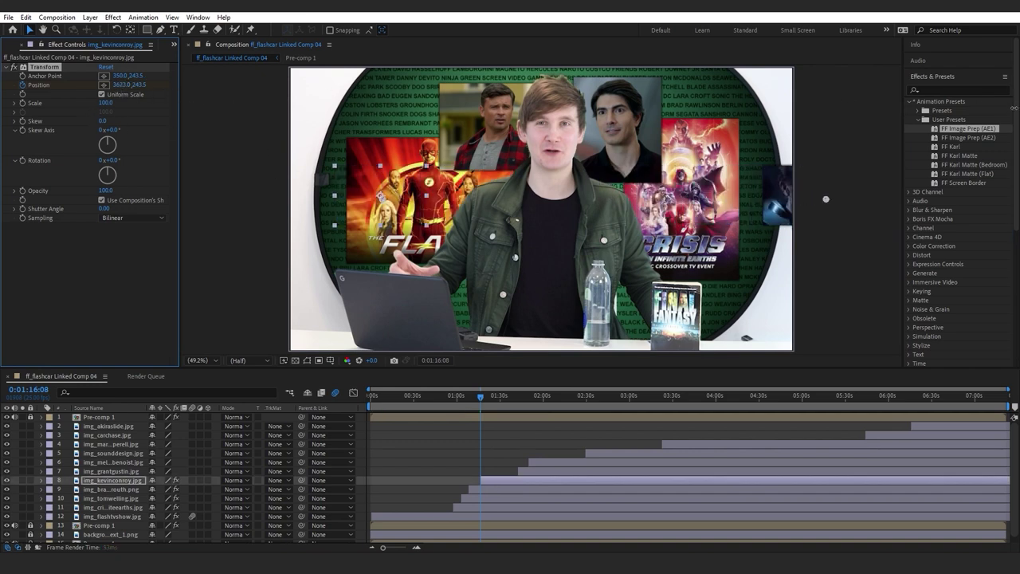
# Apply FF Image Prep (AE1) to layer 7 with a start Position X of -1800.
pyautogui.click(837, 281)
pyautogui.press('i')
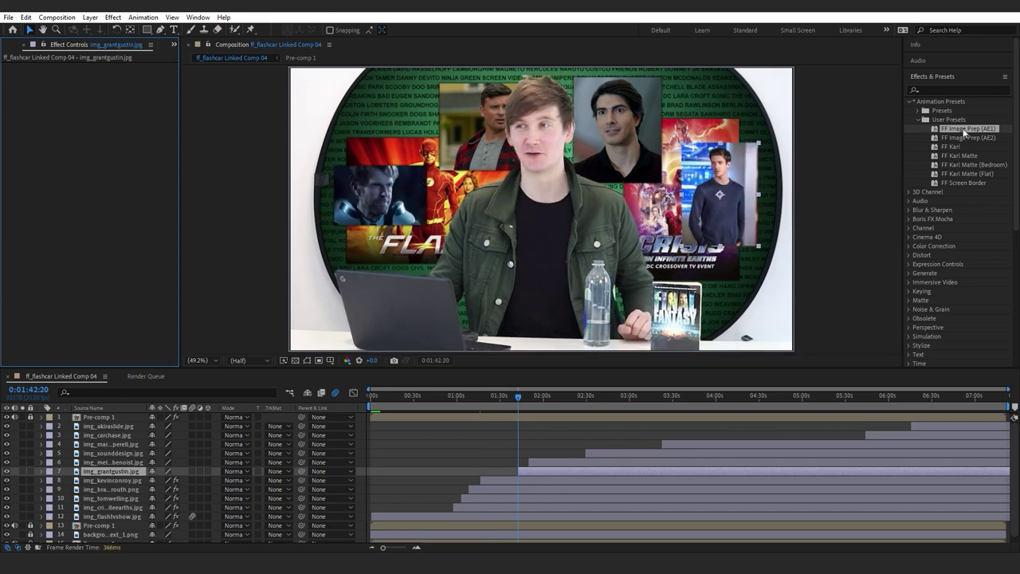
pyautogui.moveTo(961, 130); pyautogui.dragTo(545, 471)
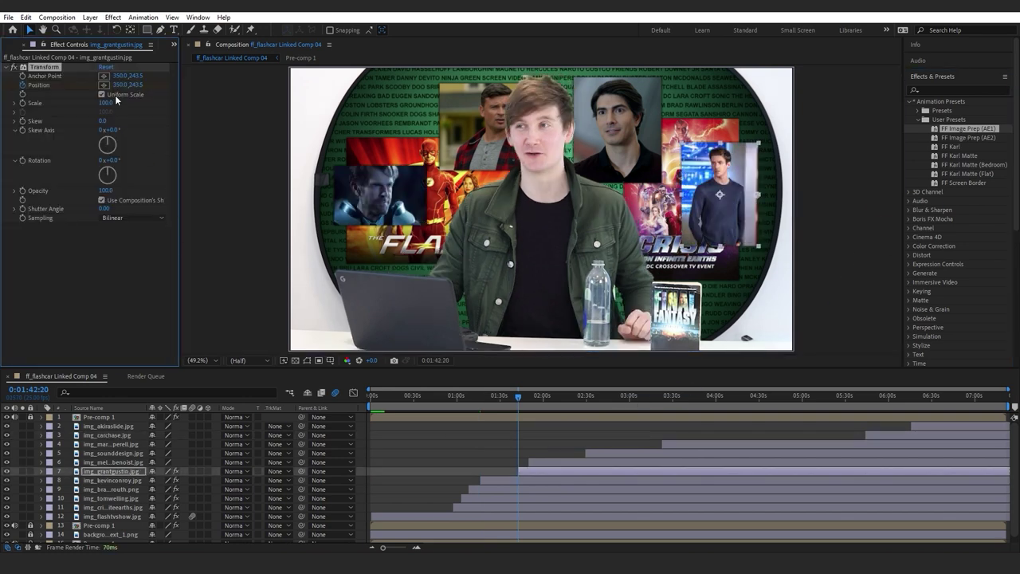
pyautogui.write('-1800')
pyautogui.press('Return')
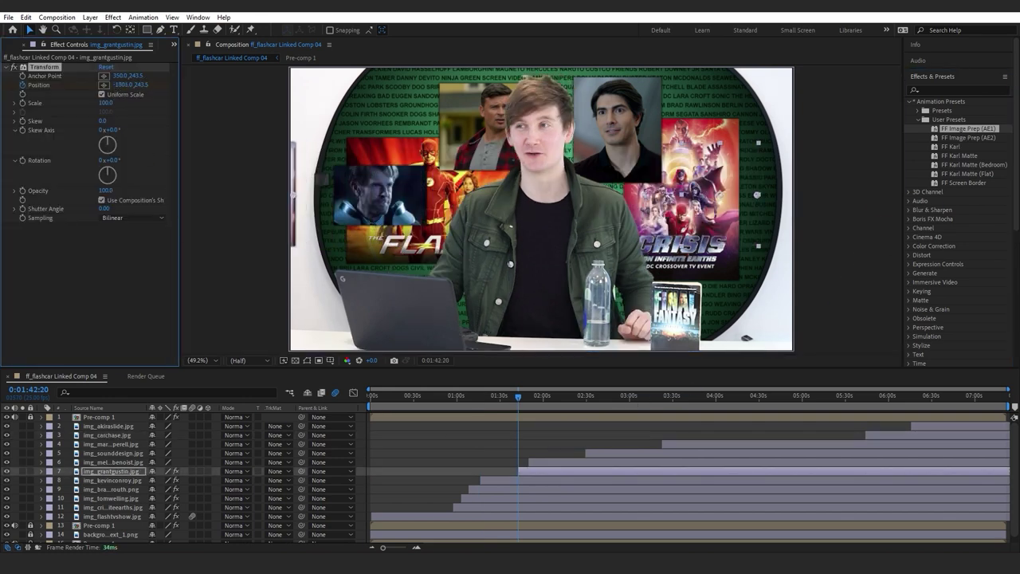
# Apply FF Image Prep (AE1) to layer 6, then move to layer 2's start at 06:27:08.
pyautogui.hotkey('ctrl', 'Up')
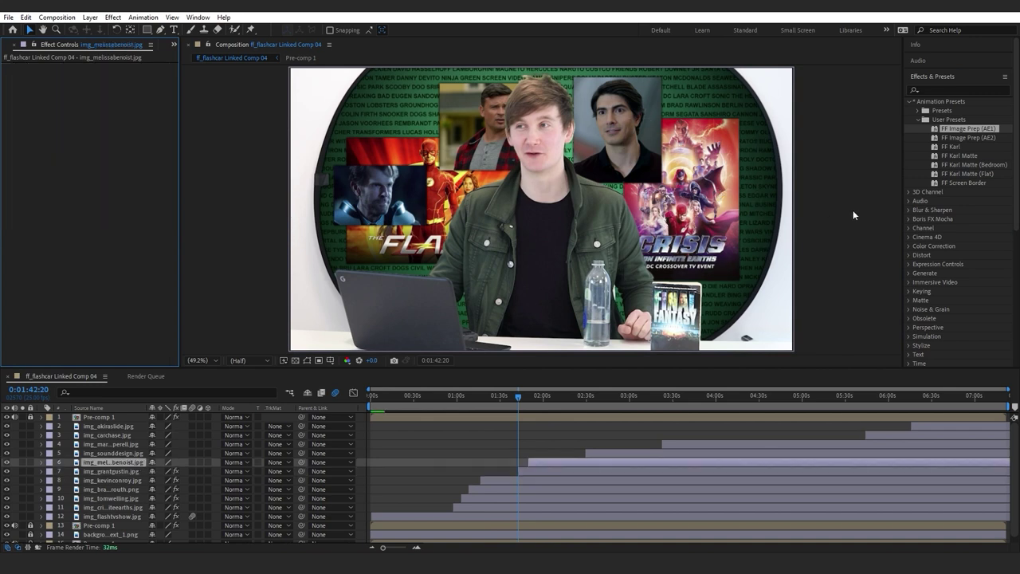
pyautogui.press('i')
pyautogui.moveTo(955, 142); pyautogui.dragTo(566, 464)
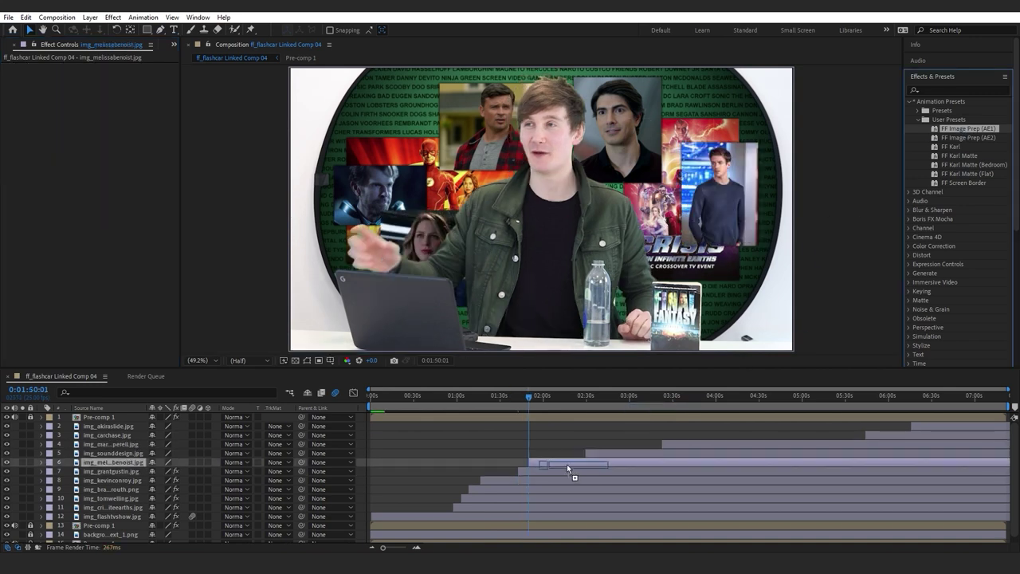
pyautogui.hotkey('ctrl', 'Up')
pyautogui.hotkey('ctrl', 'Up')
pyautogui.hotkey('ctrl', 'Up')
pyautogui.hotkey('ctrl', 'Up')
pyautogui.press('i')
pyautogui.click(929, 395)
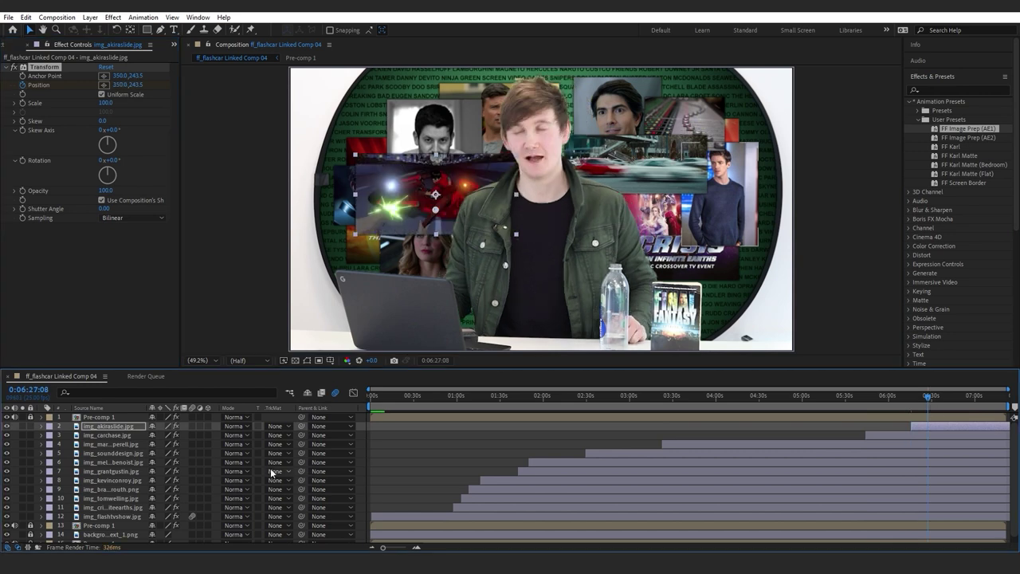
# Select image layers 2–11, then check layers 2, 3 and 4 at their start points.
pyautogui.keyDown('shift'); pyautogui.click(124, 508); pyautogui.keyUp('shift')
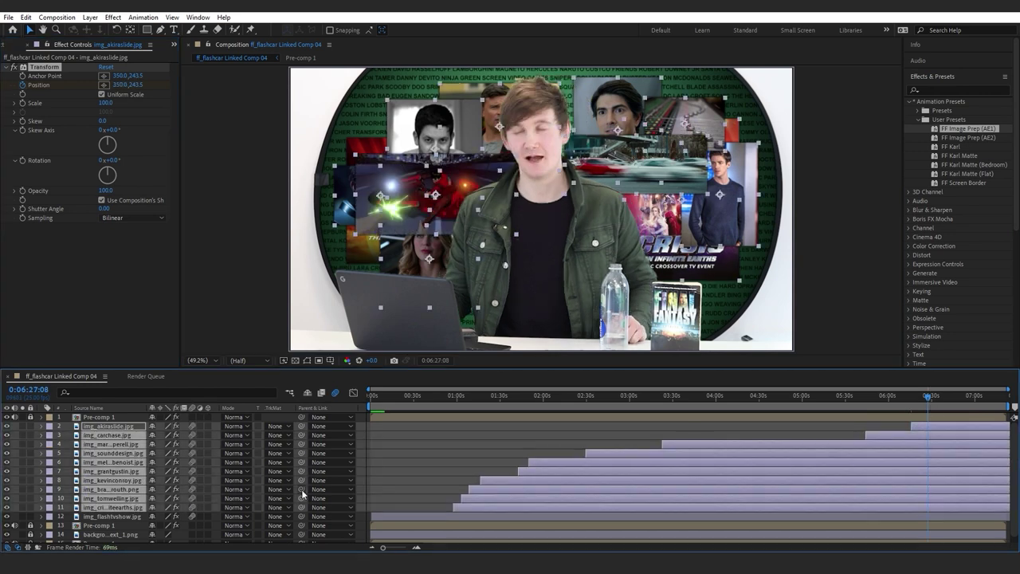
pyautogui.click(271, 247)
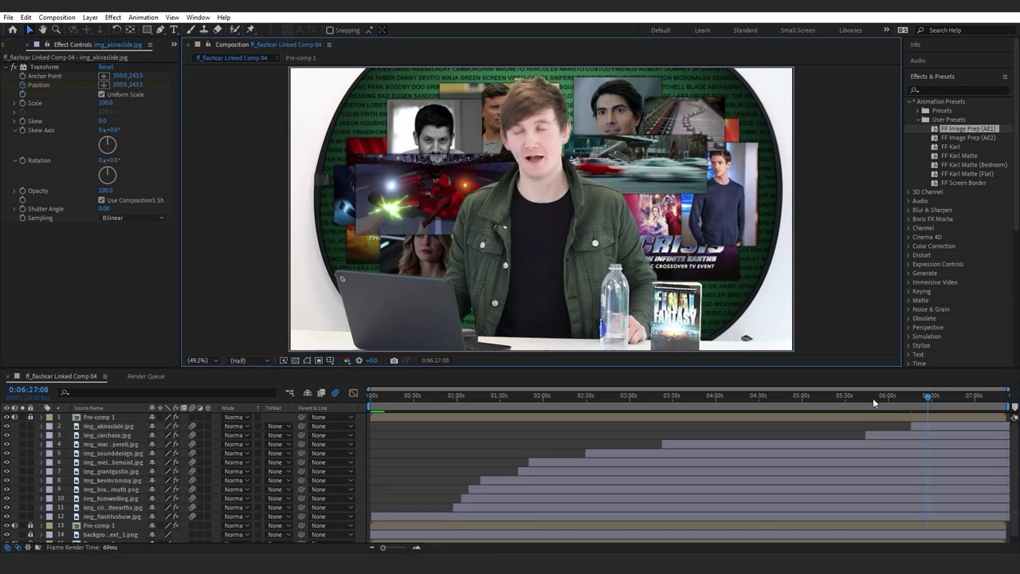
pyautogui.click(923, 426)
pyautogui.press('i')
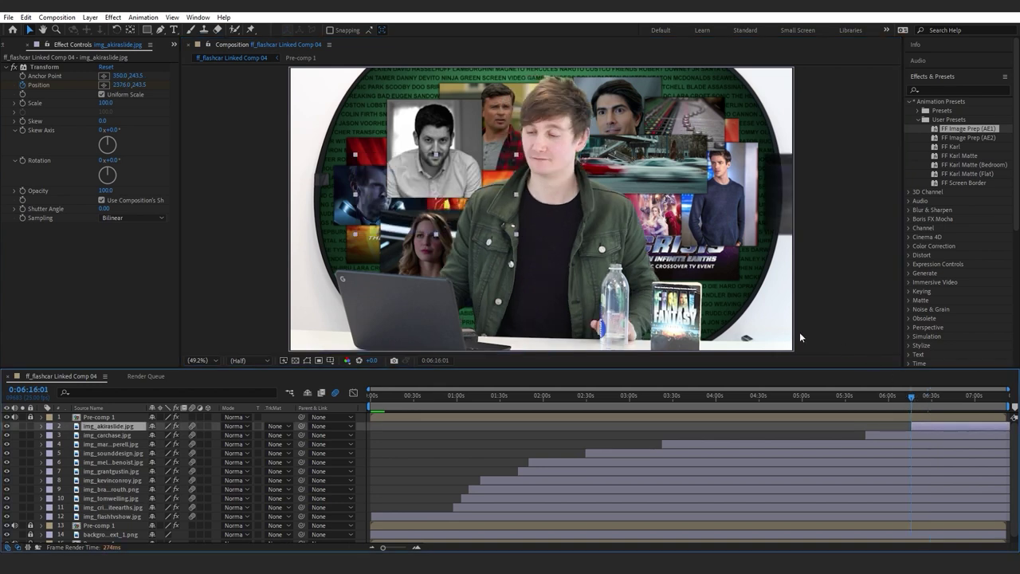
pyautogui.click(891, 435)
pyautogui.press('i')
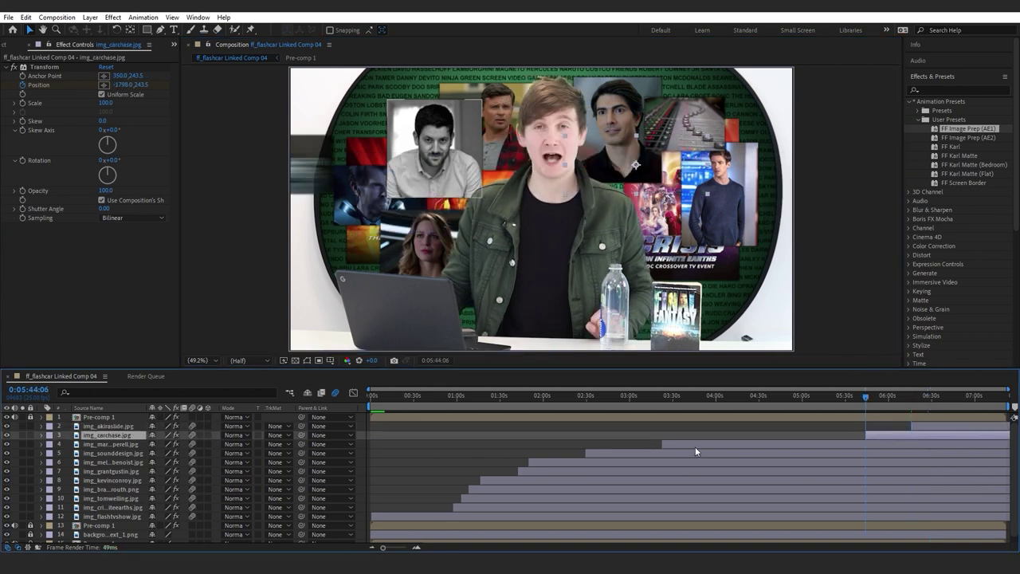
pyautogui.click(694, 446)
pyautogui.press('i')
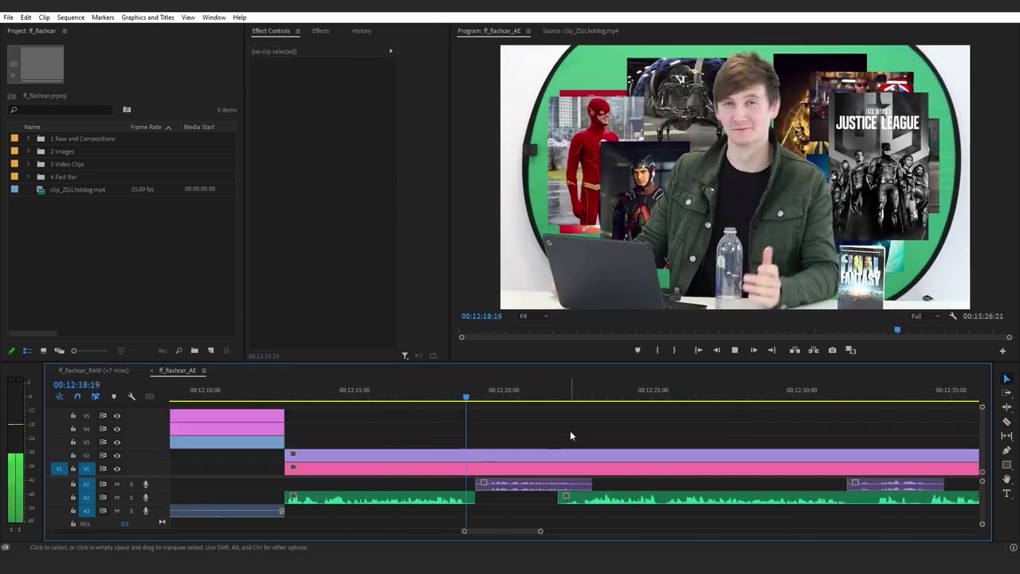
# Stop playback and place a marker at 00:05:29:09 in the ff_flashcar_AE sequence.
pyautogui.press('space')
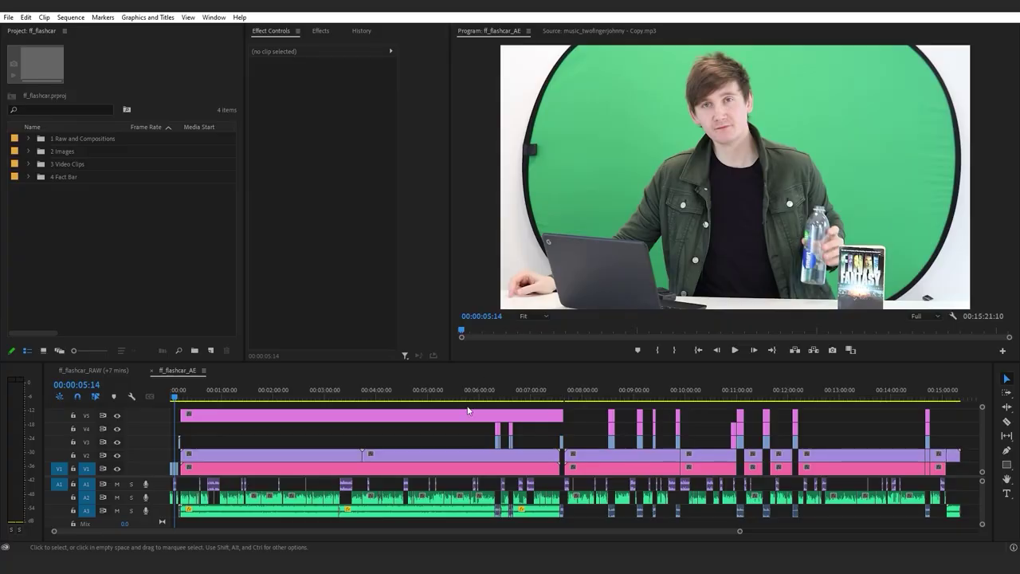
pyautogui.click(453, 397)
pyautogui.press('m')
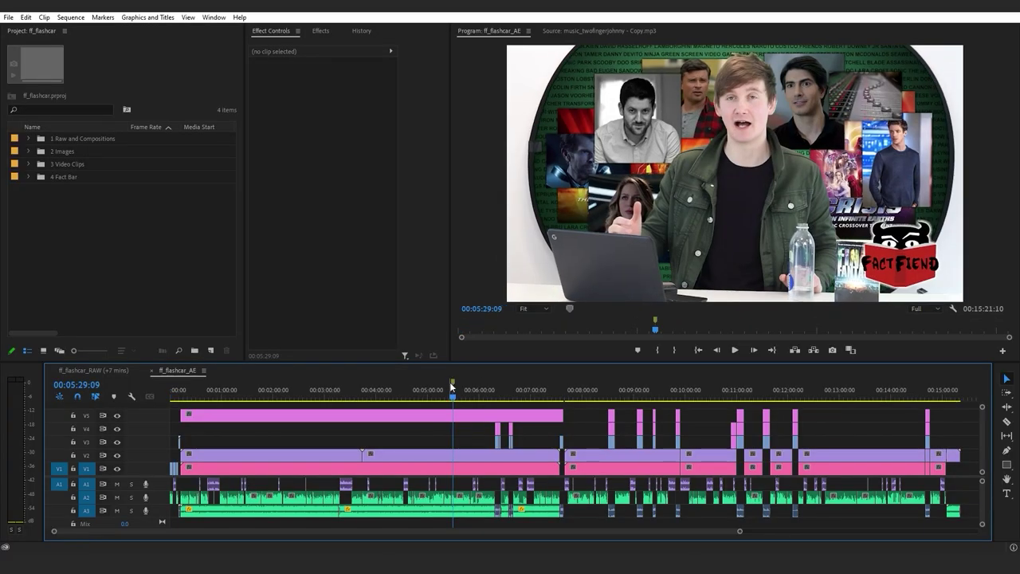